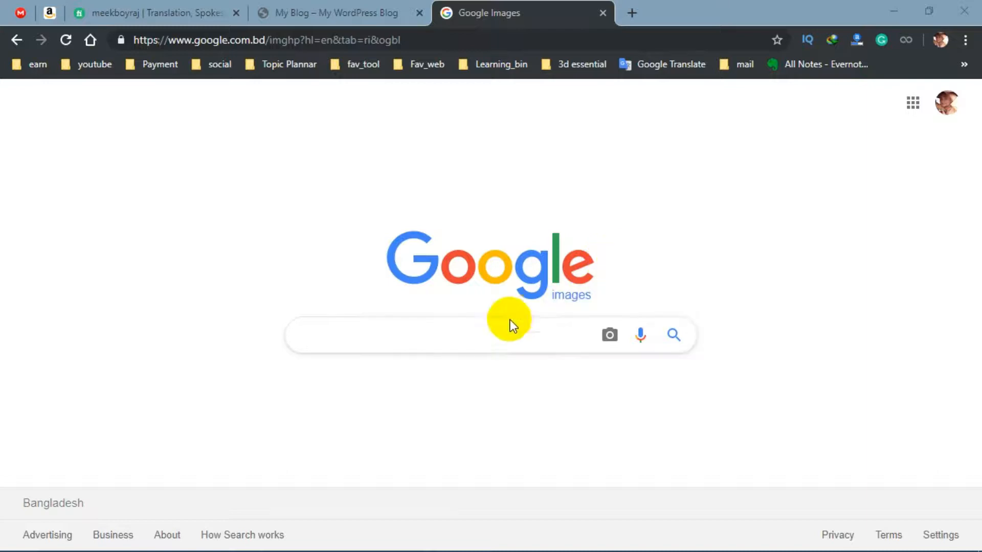
Search Google for handbrake
left_click(435, 342)
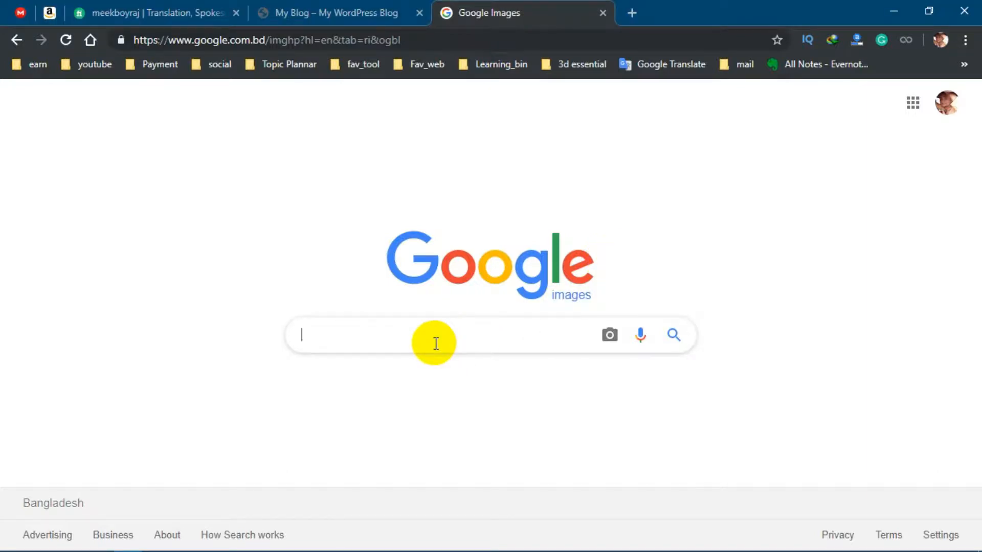
type("ha")
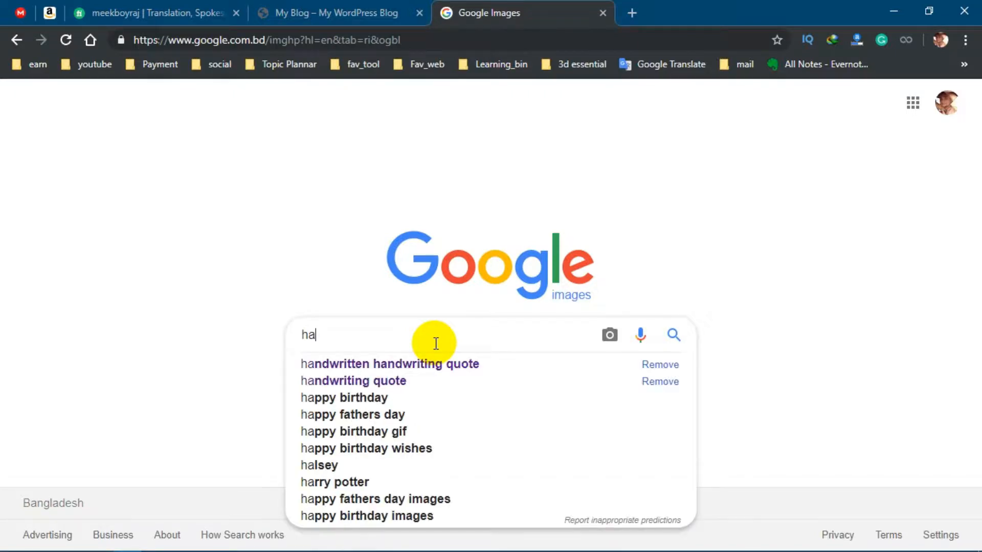
type("ndbrake")
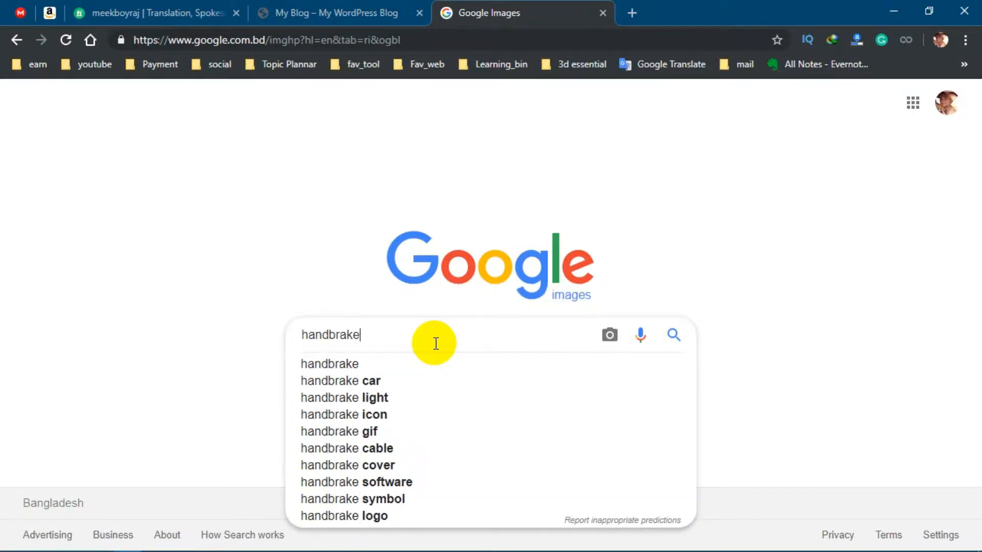
key("Return")
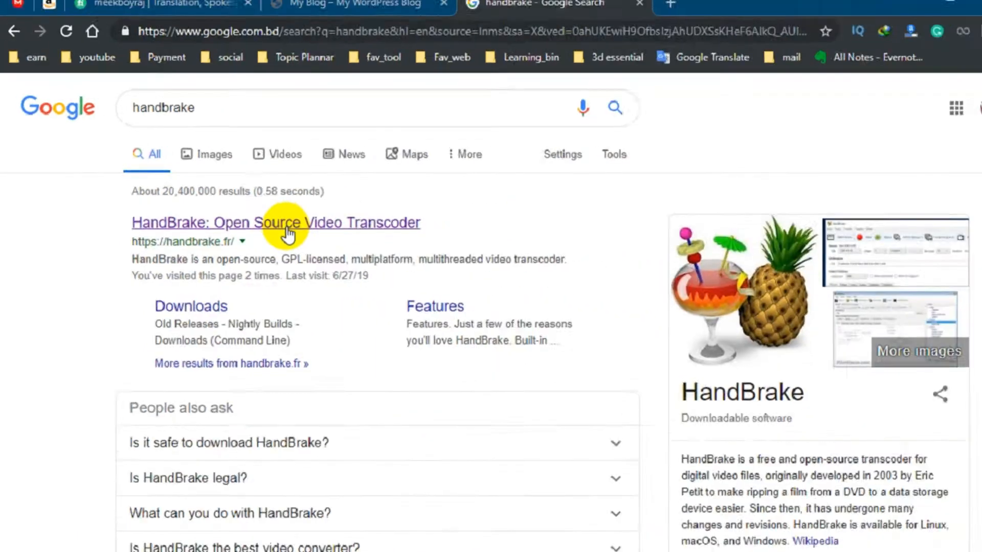
Open the official HandBrake website and download HandBrake 1.2.2 for Windows
left_click(493, 287)
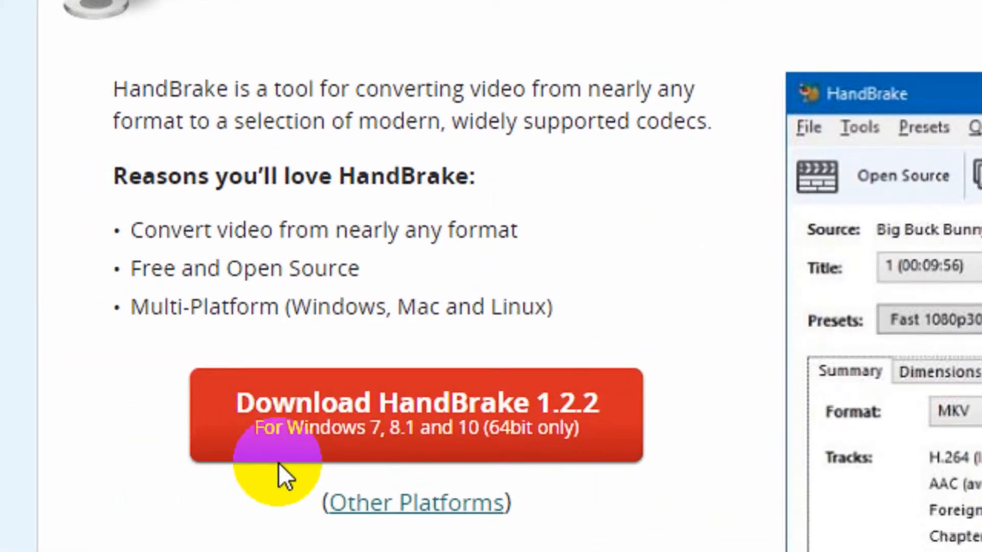
left_click(211, 402)
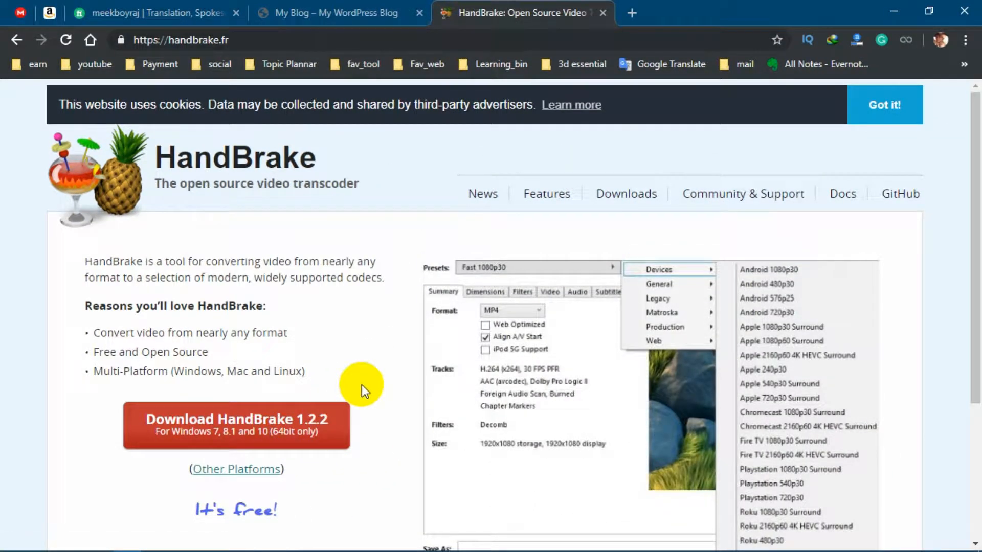
scroll(373, 351, "down", 4)
scroll(379, 346, "up", 4)
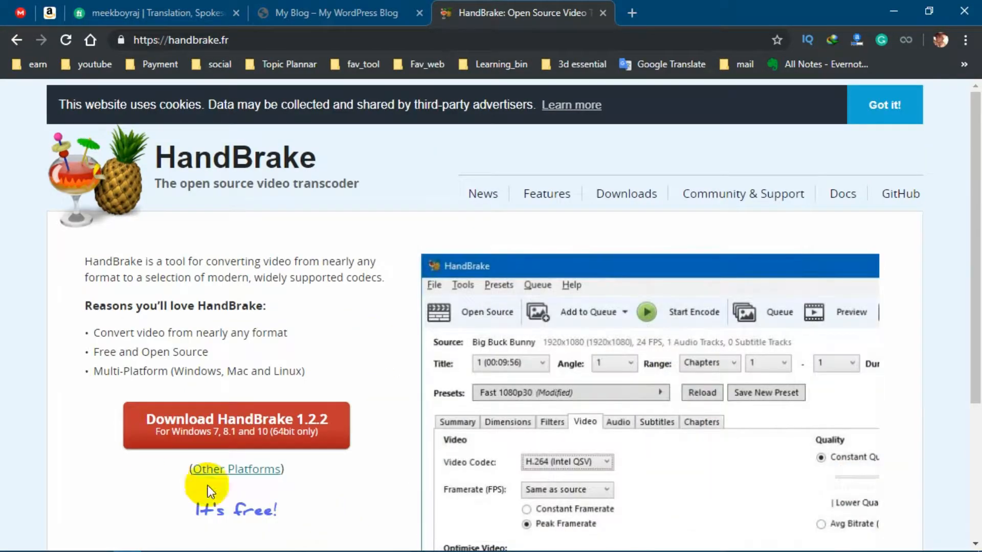
scroll(275, 391, "down", 4)
scroll(385, 368, "up", 4)
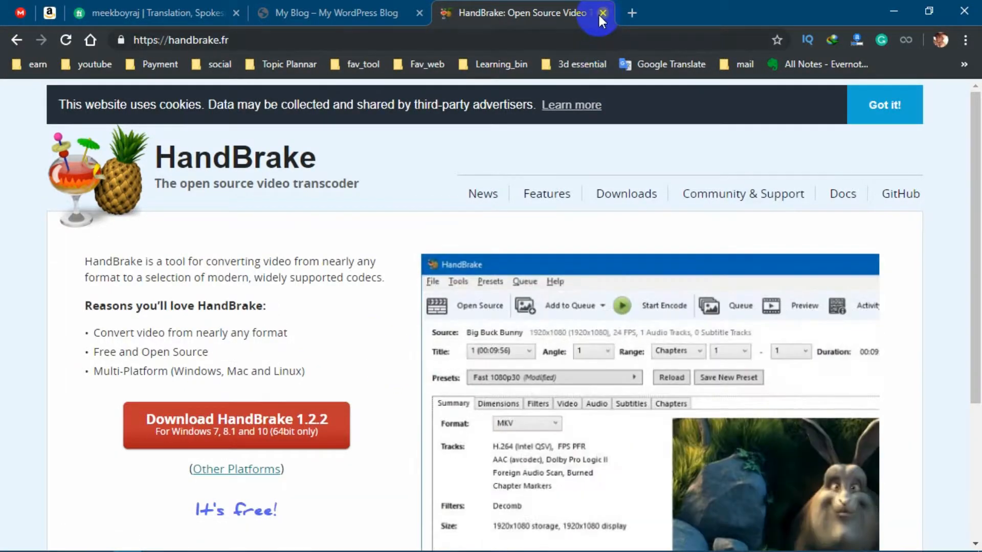
Close the HandBrake website tab and minimize the browser
left_click(603, 13)
left_click(903, 11)
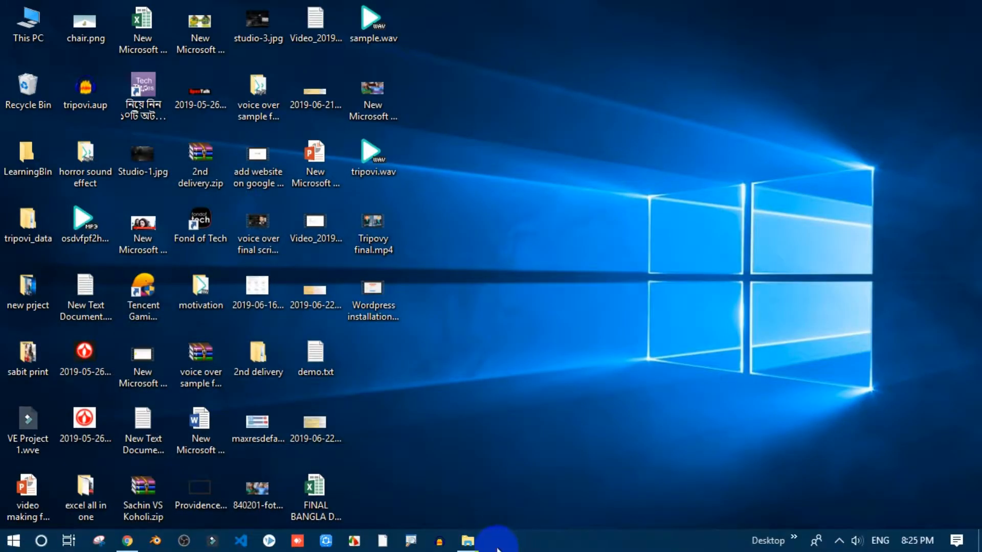
Run the HandBrake-1.2.2-x86_64-Win_GUI.exe installer from Downloads > Programs and install it to C:\Program Files\HandBrake
left_click(468, 541)
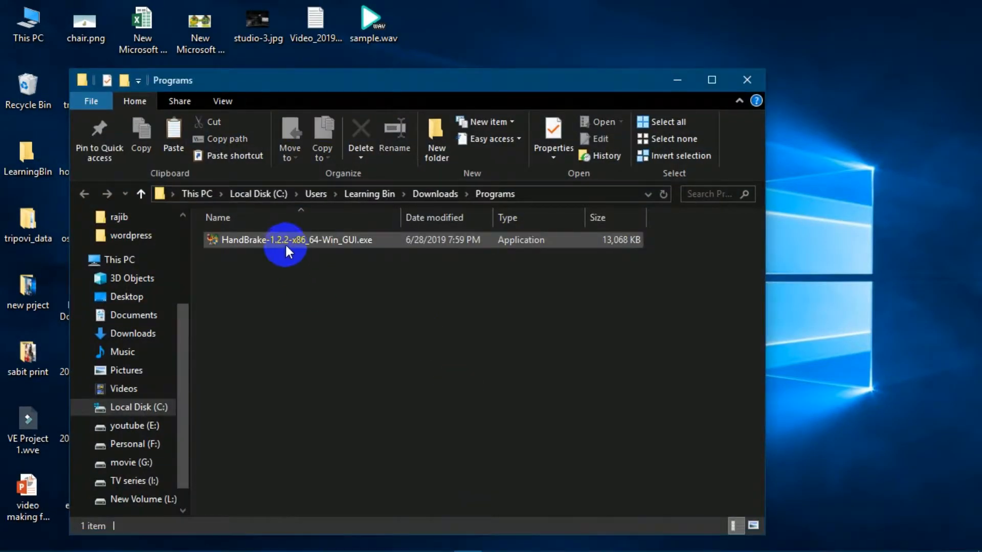
right_click(285, 243)
double_click(265, 238)
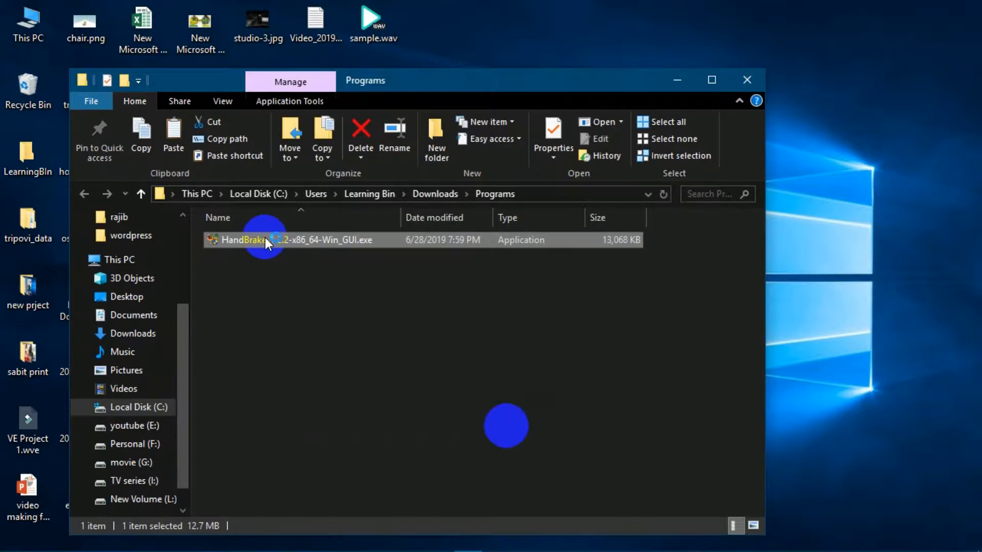
left_click(576, 407)
left_click(576, 406)
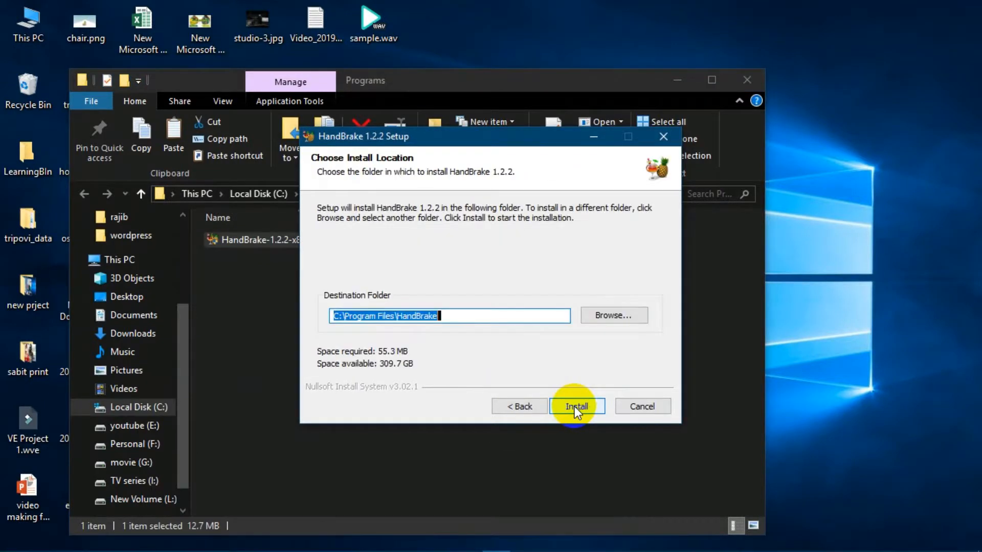
left_click(574, 406)
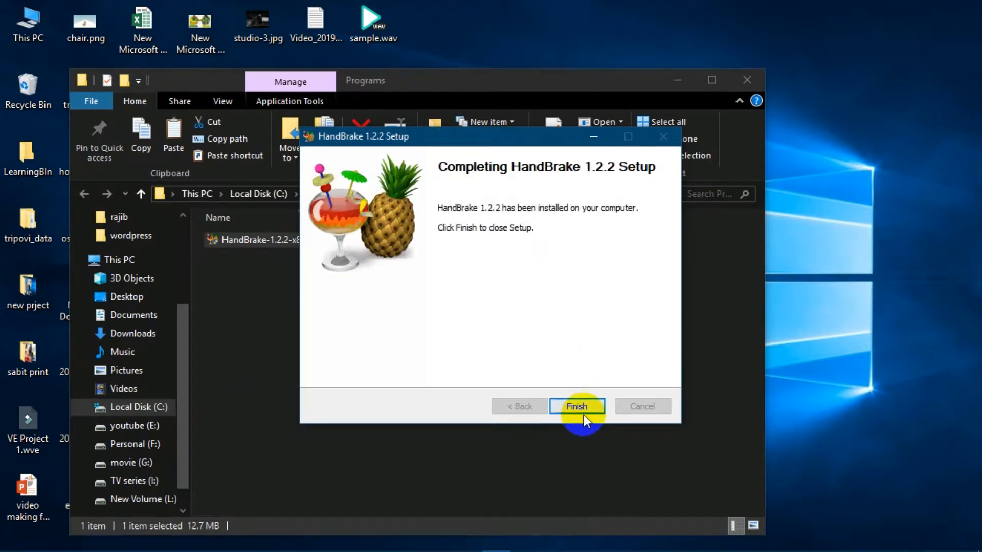
left_click(591, 406)
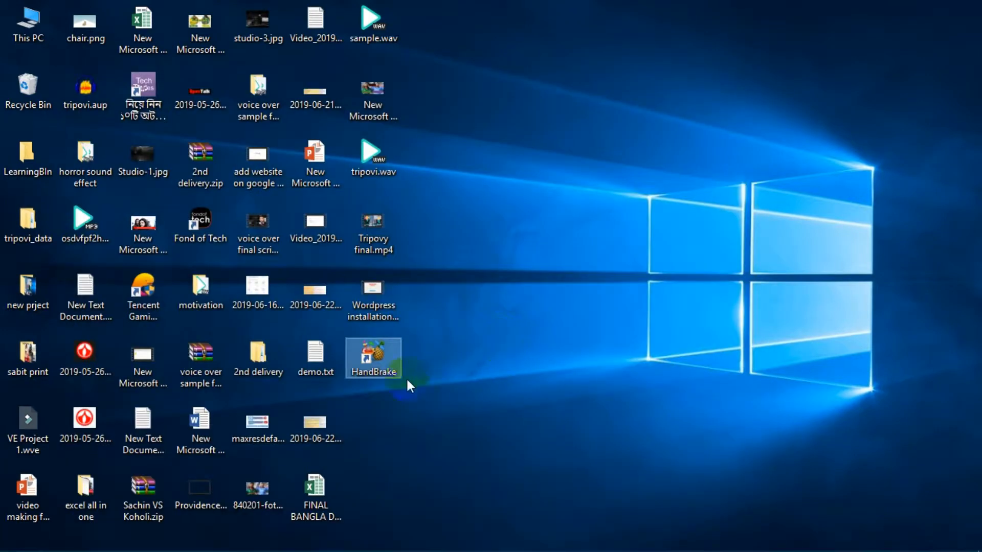
Launch HandBrake and open the single video file Wordpress installation_Bangla.mp4 from Documents as the source
double_click(397, 357)
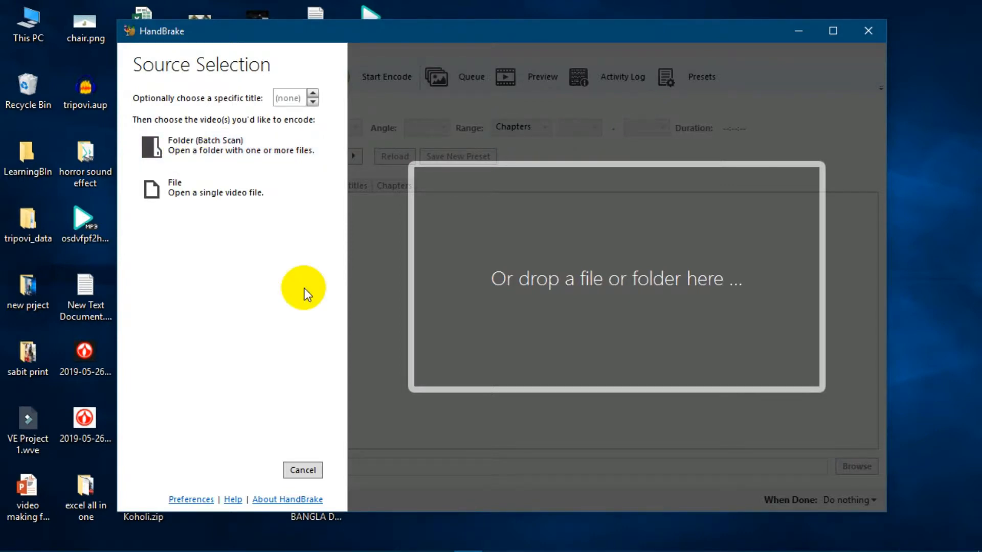
left_click(178, 185)
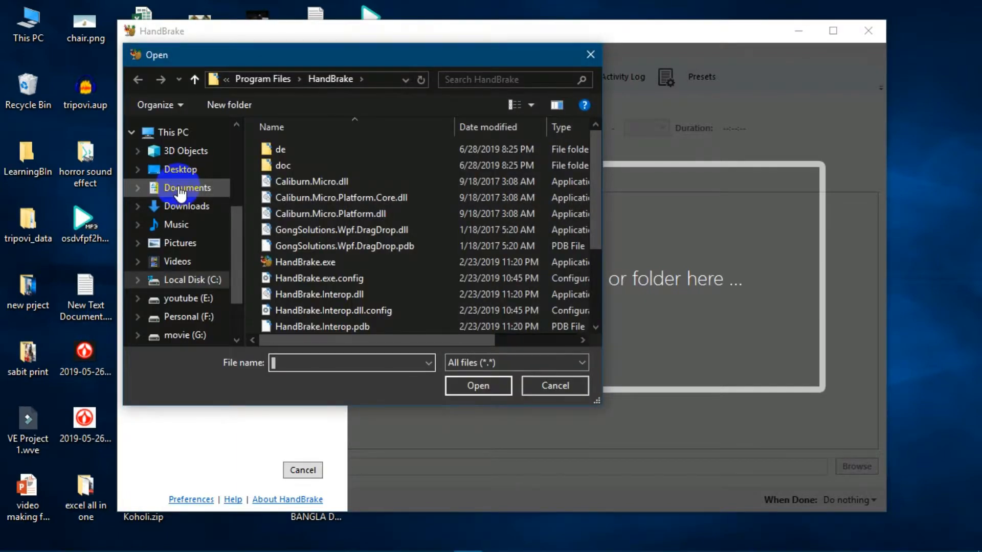
left_click_drag(234, 259, 234, 246)
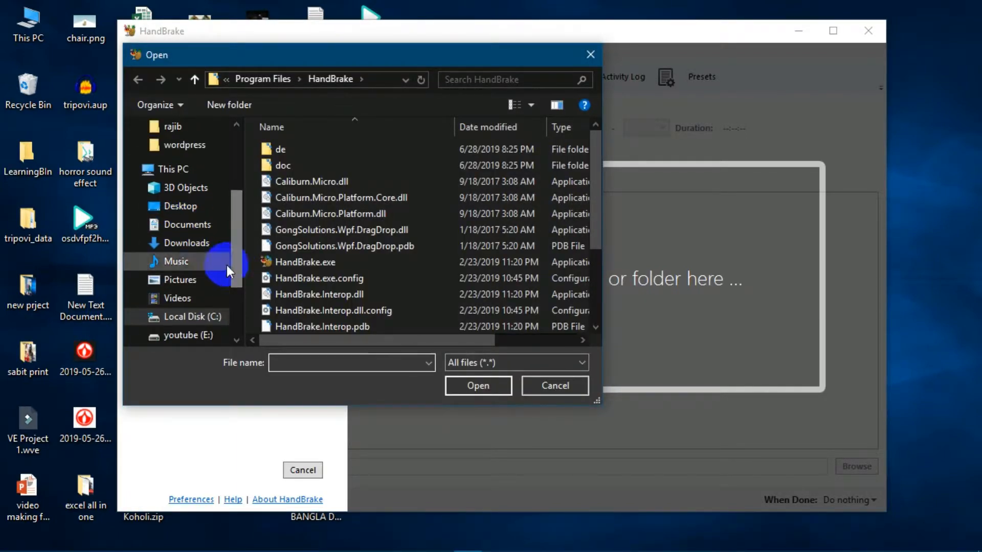
left_click(190, 230)
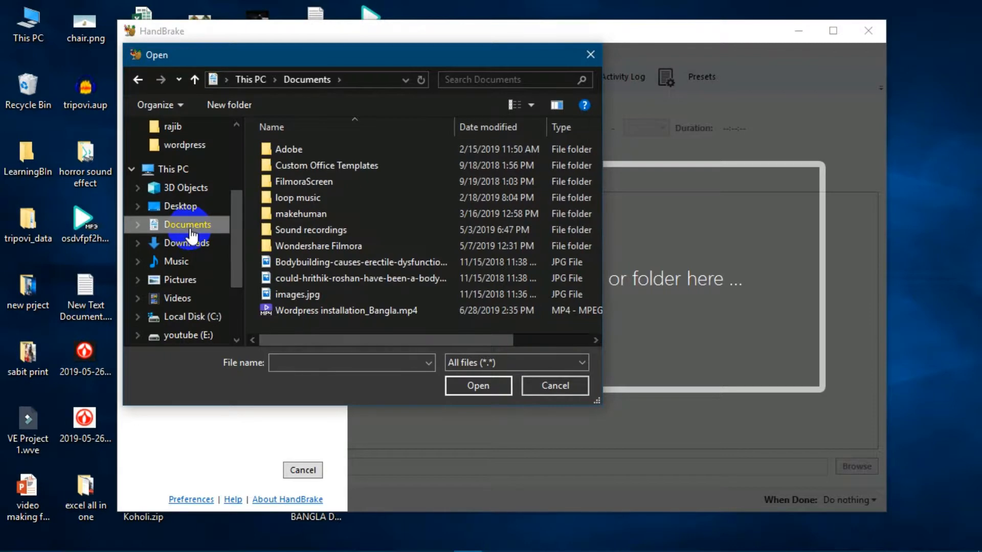
left_click(321, 309)
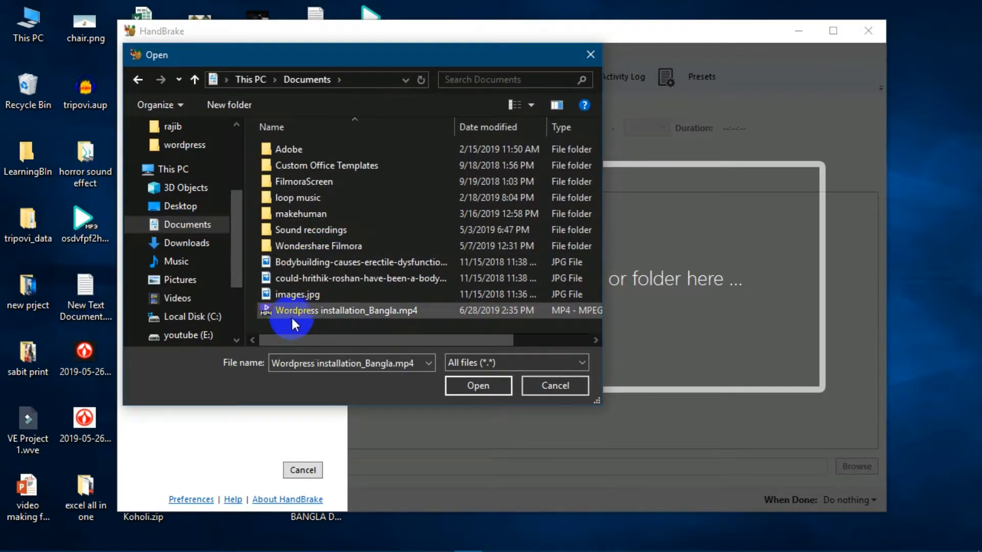
double_click(339, 309)
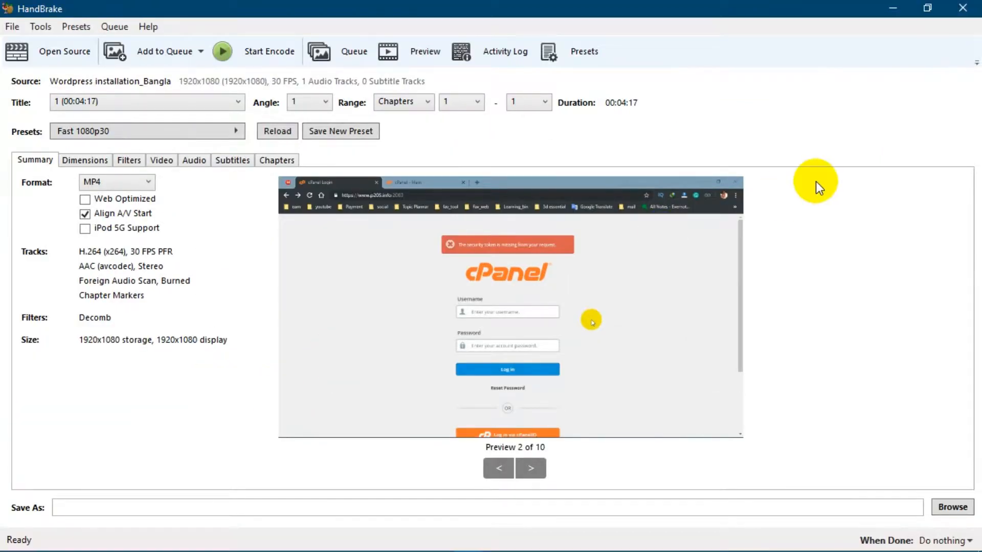
Set the cropping mode on the Dimensions settings to Custom
left_click(127, 185)
left_click(169, 409)
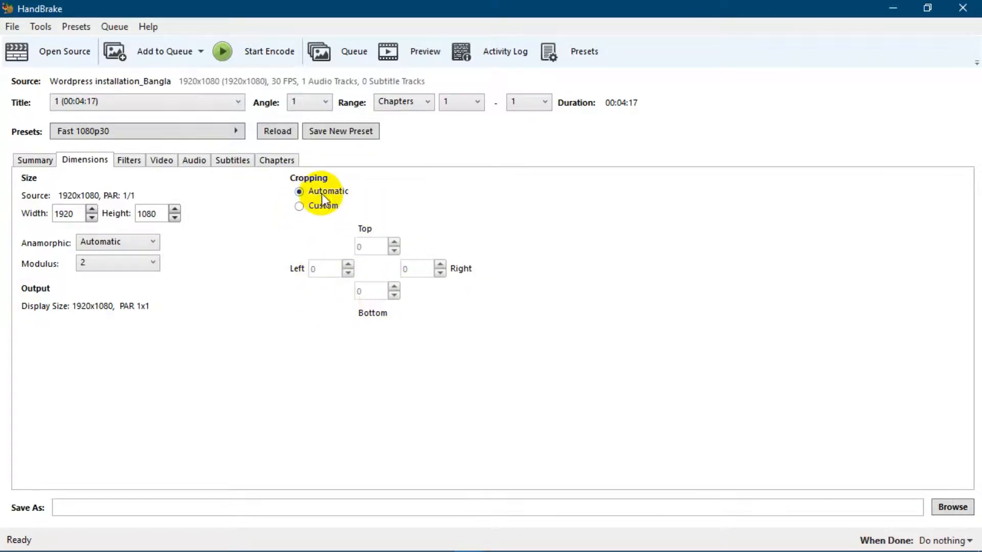
left_click(299, 206)
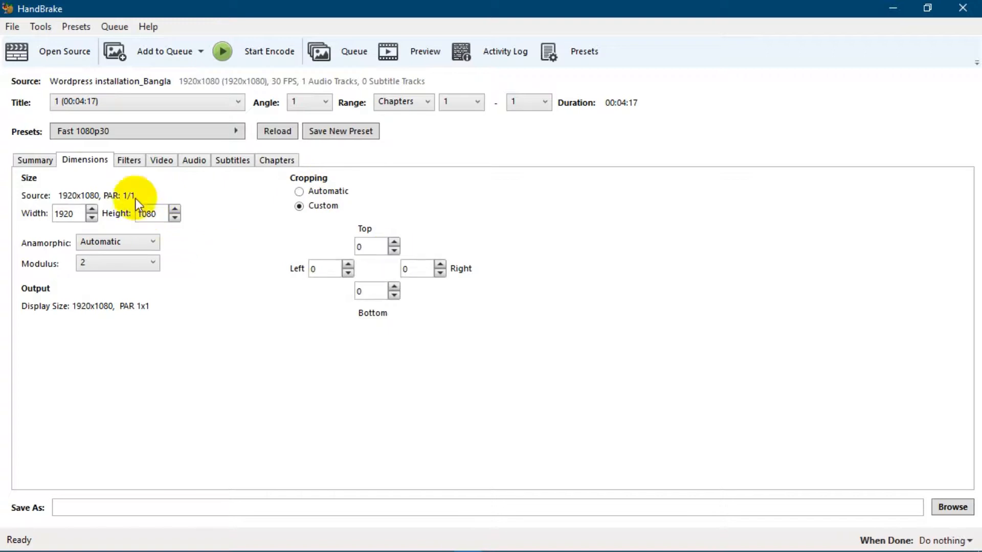
Review the Filters and Video settings, keeping H.264 (x264) at 30 fps, and set Constant Quality to RF 21
left_click(129, 162)
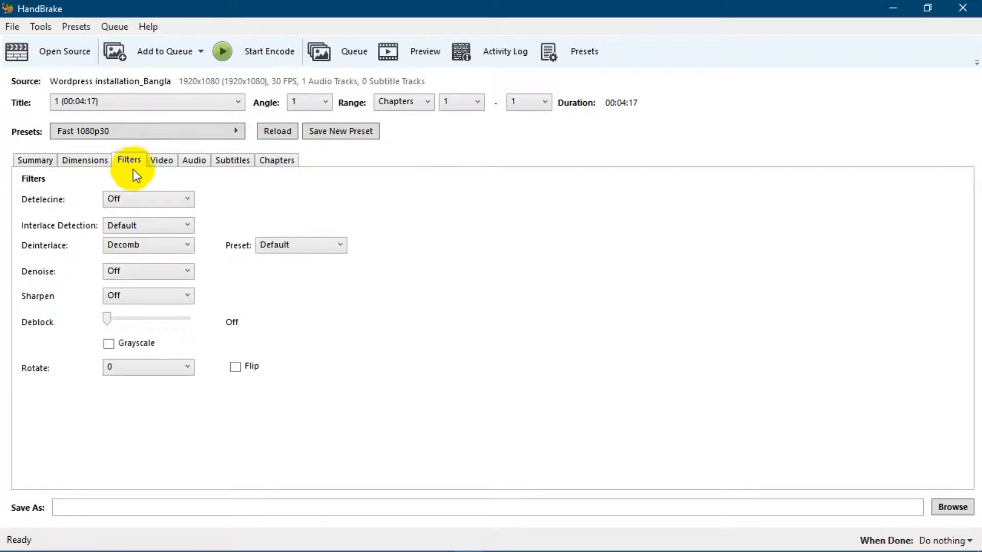
left_click(162, 162)
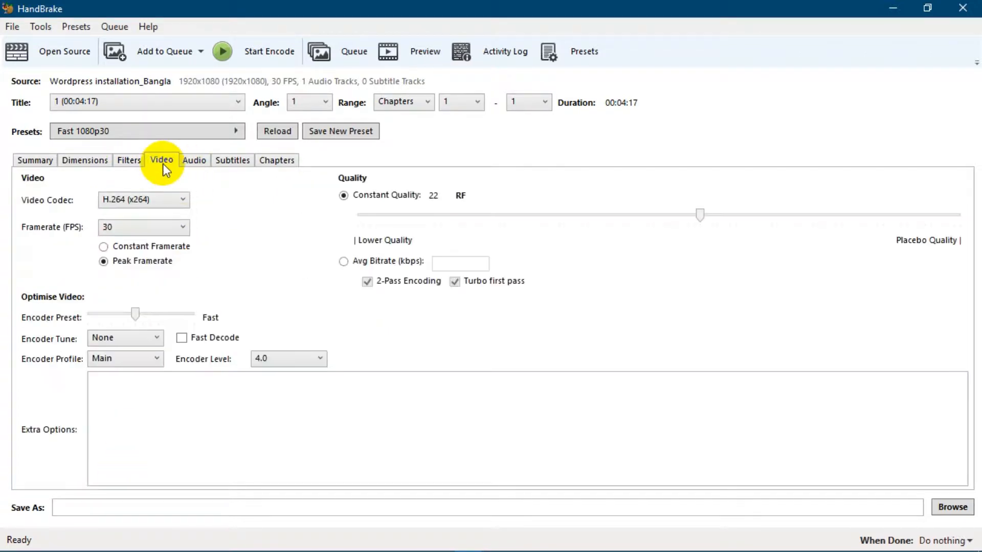
left_click(169, 201)
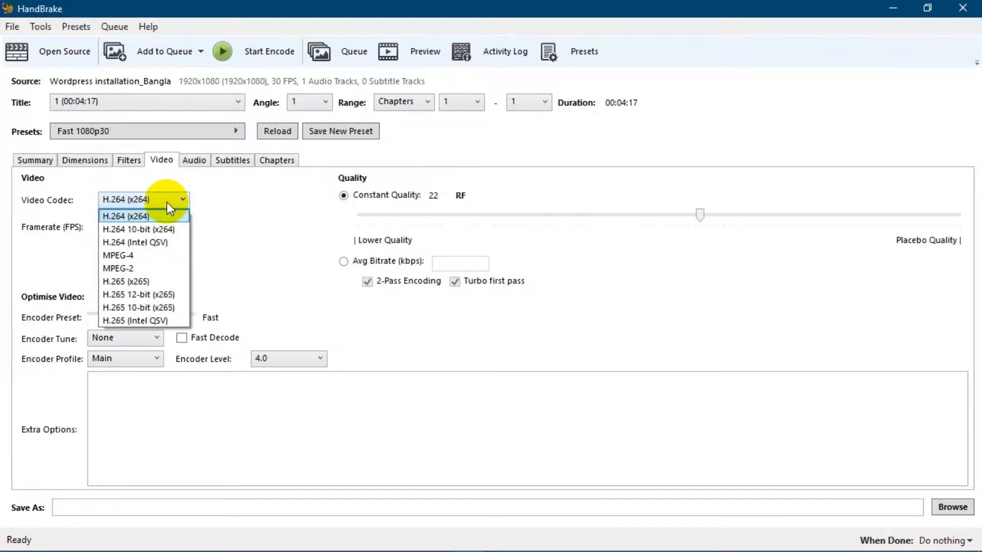
left_click(124, 219)
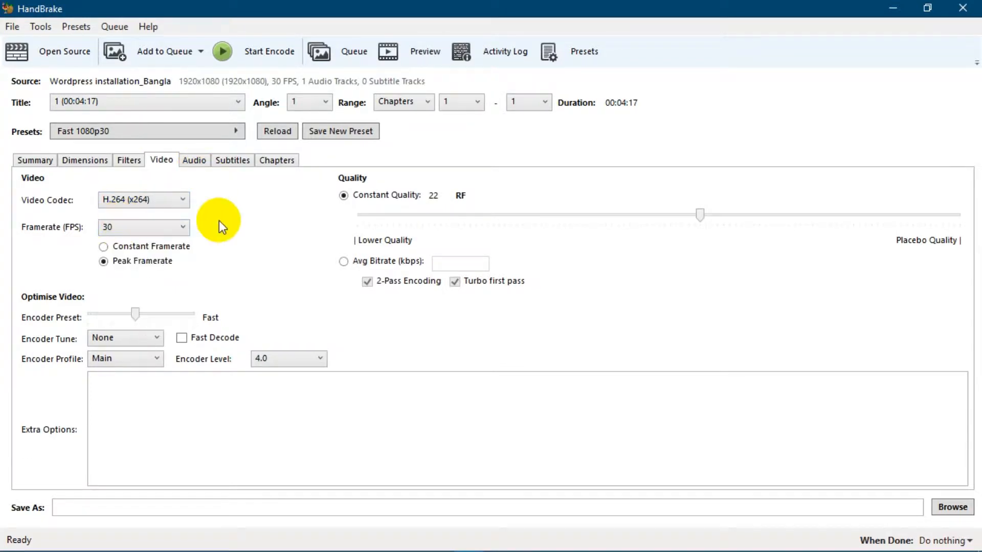
left_click(160, 233)
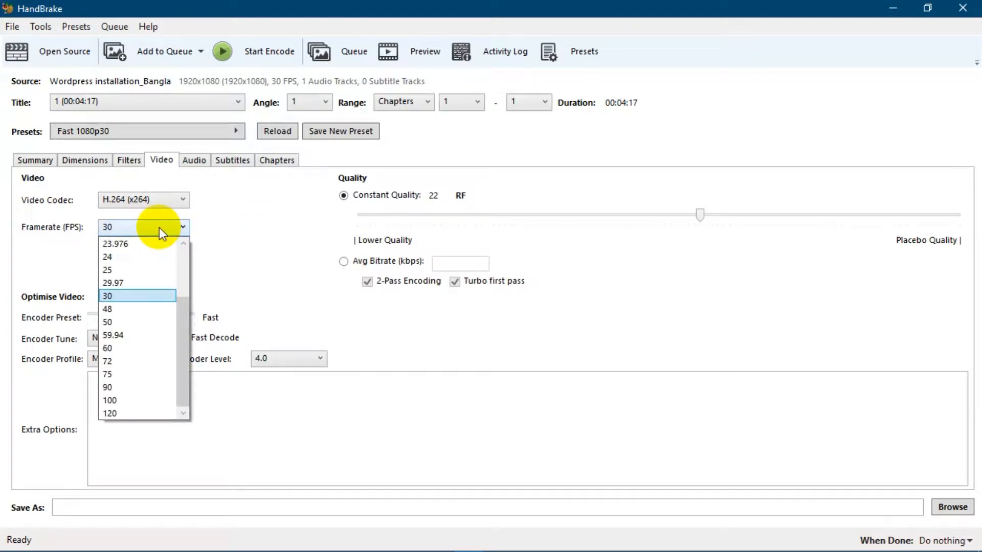
left_click(158, 228)
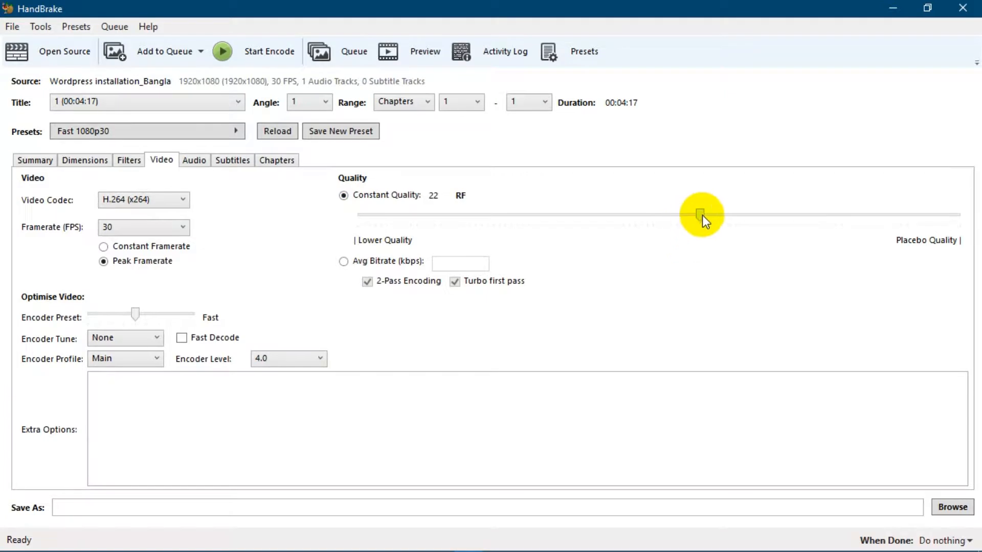
mouse_move(705, 214)
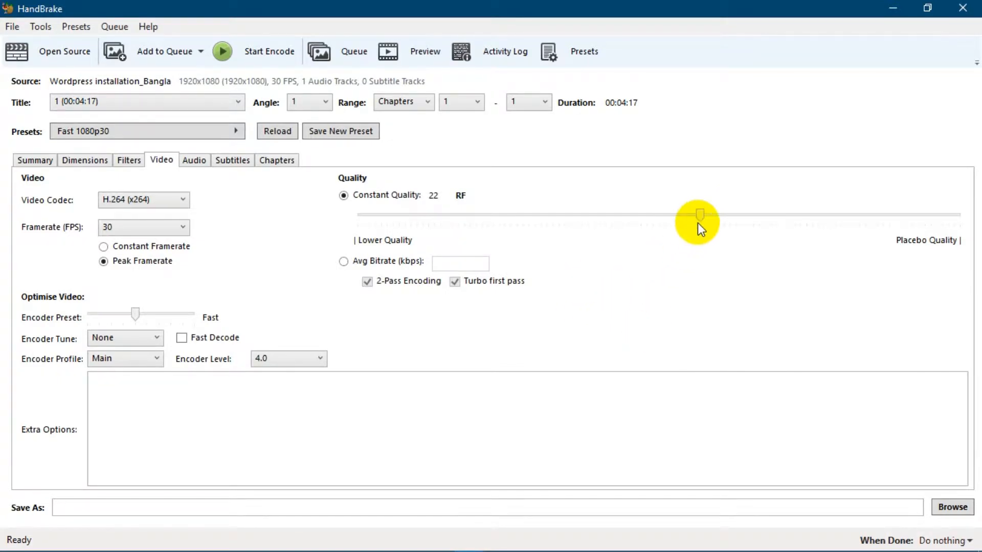
mouse_move(700, 215)
left_mouse_down()
mouse_move(682, 216)
mouse_move(710, 211)
left_mouse_up()
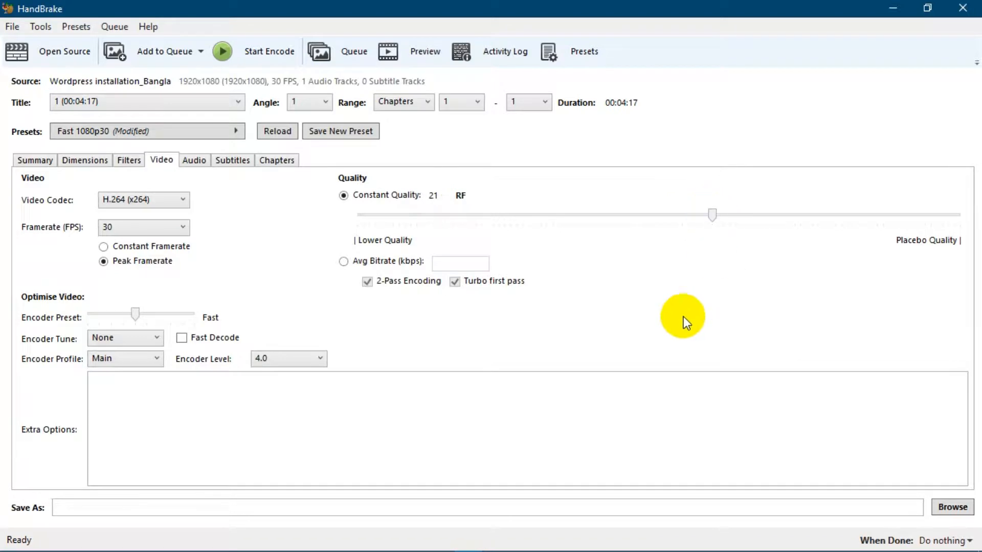
Set the audio track's bitrate to 128
left_click(195, 163)
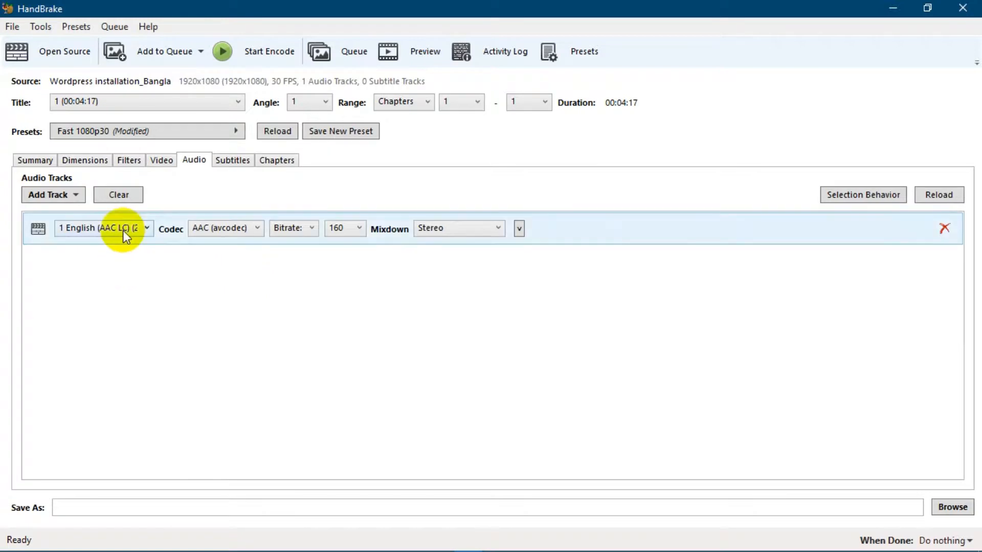
left_click(343, 231)
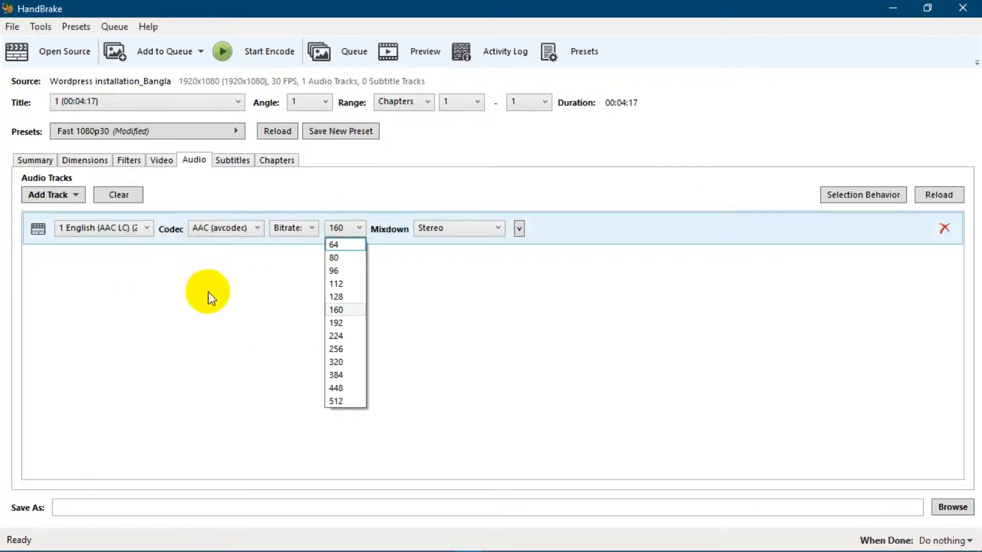
left_click(338, 297)
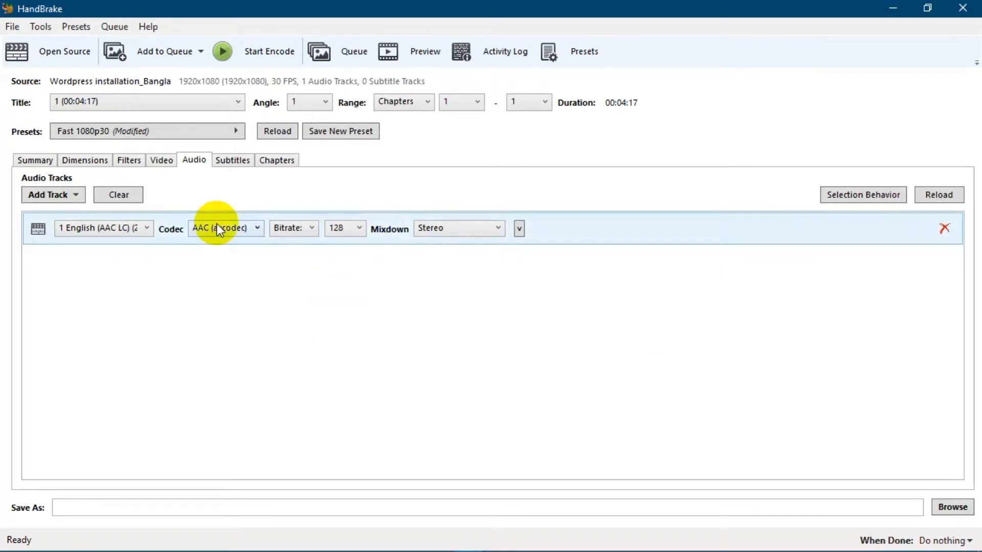
Check the Subtitles and Chapters settings and open the encode preview
left_click(244, 163)
left_click(276, 163)
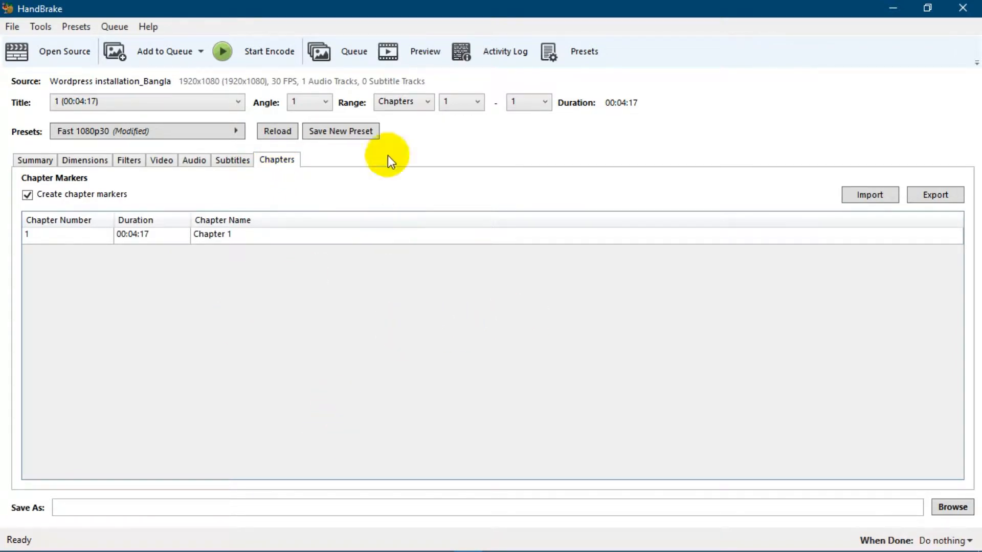
left_click(415, 54)
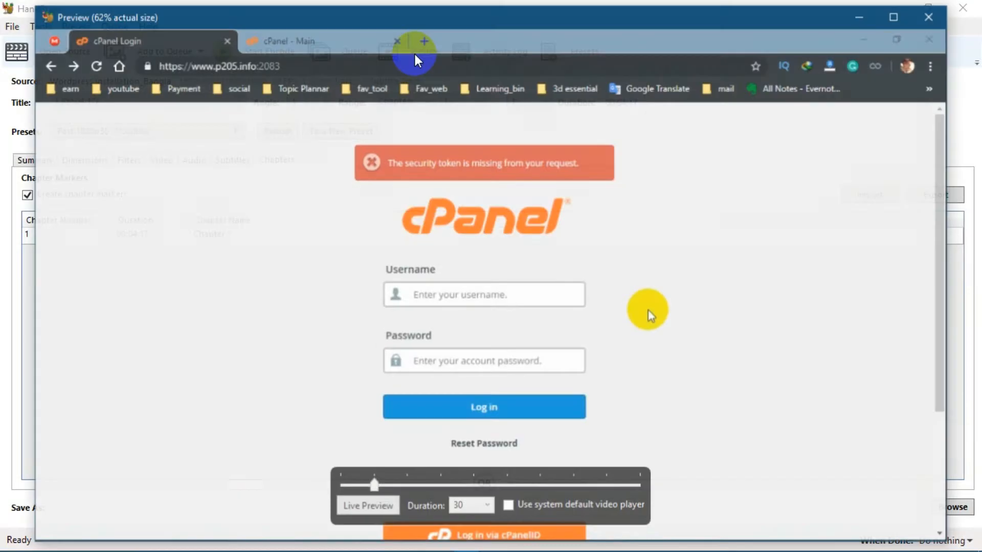
Close the preview, name the output file demo and save it as demo.mp4 in the Documents folder
left_click(930, 16)
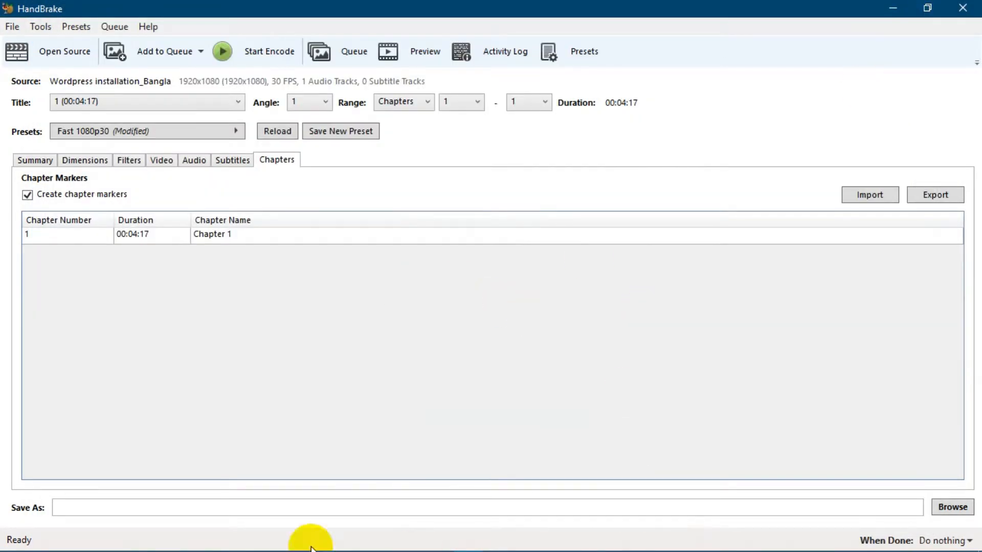
left_click(236, 511)
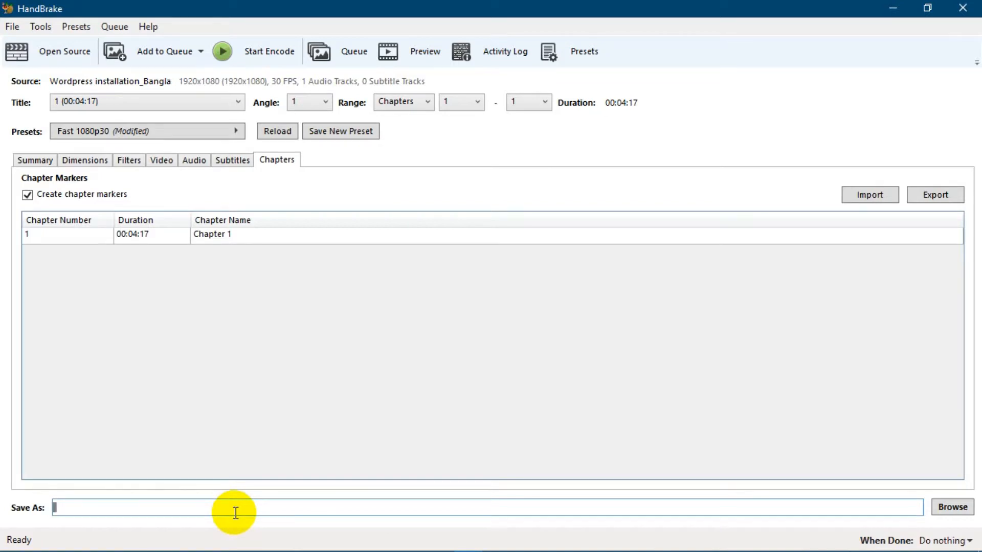
type("de")
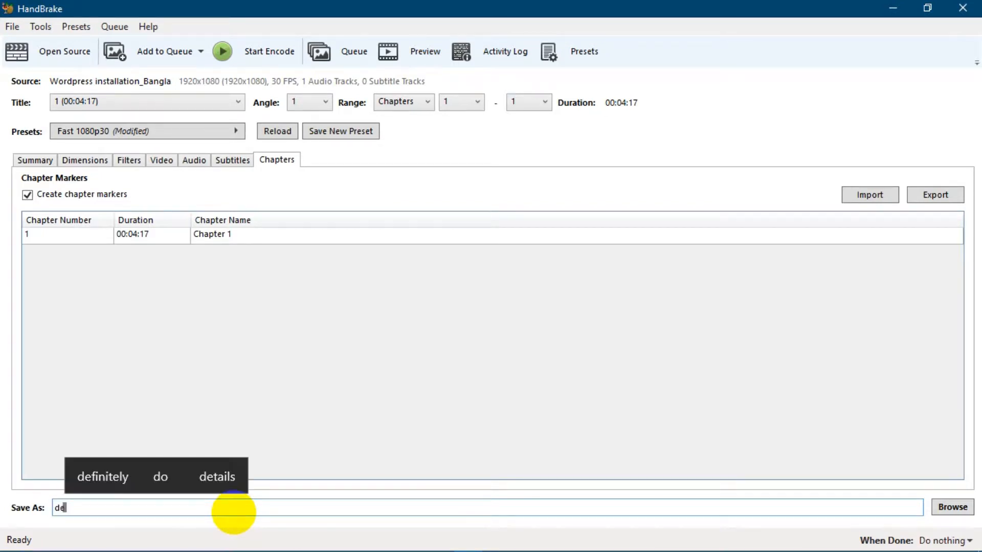
type("mo")
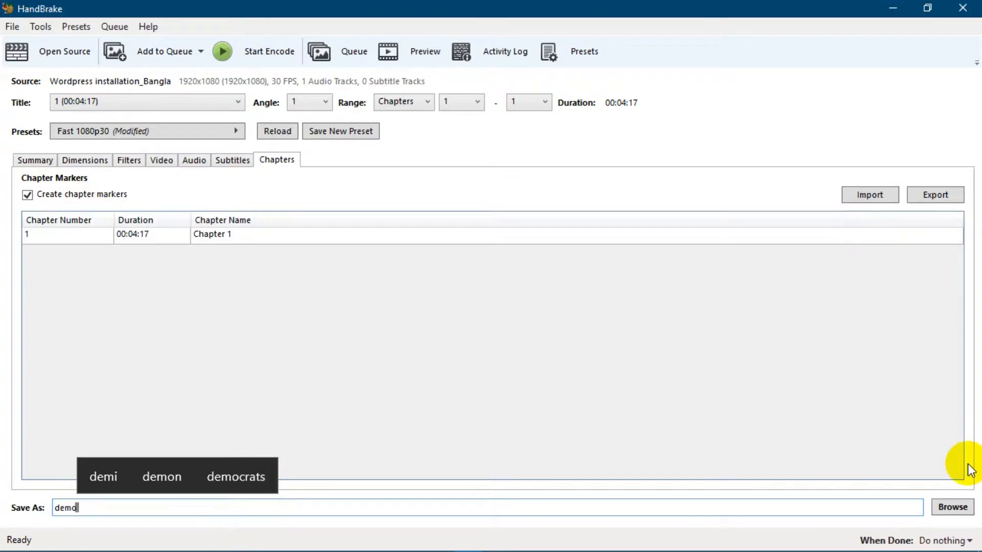
left_click(952, 508)
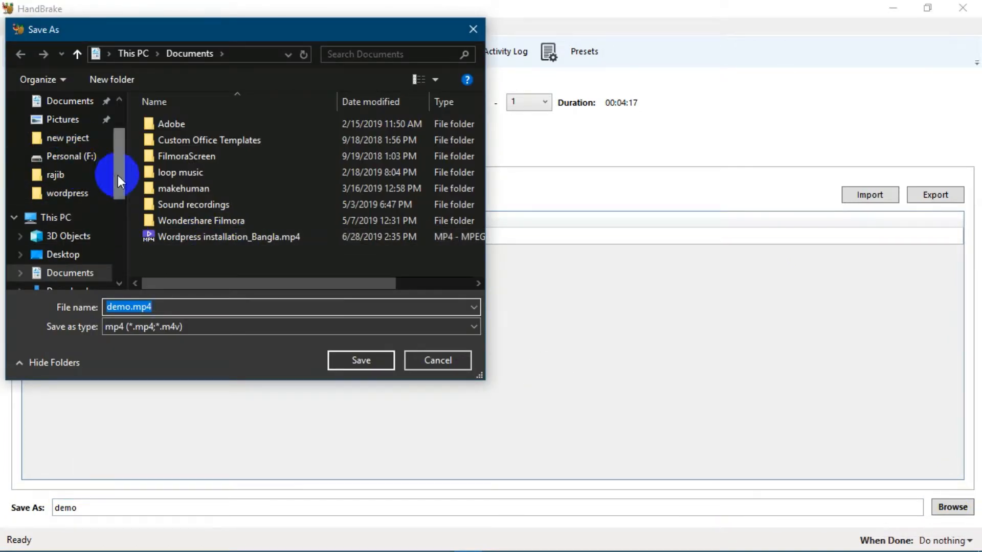
left_click_drag(118, 175, 115, 161)
left_click(72, 139)
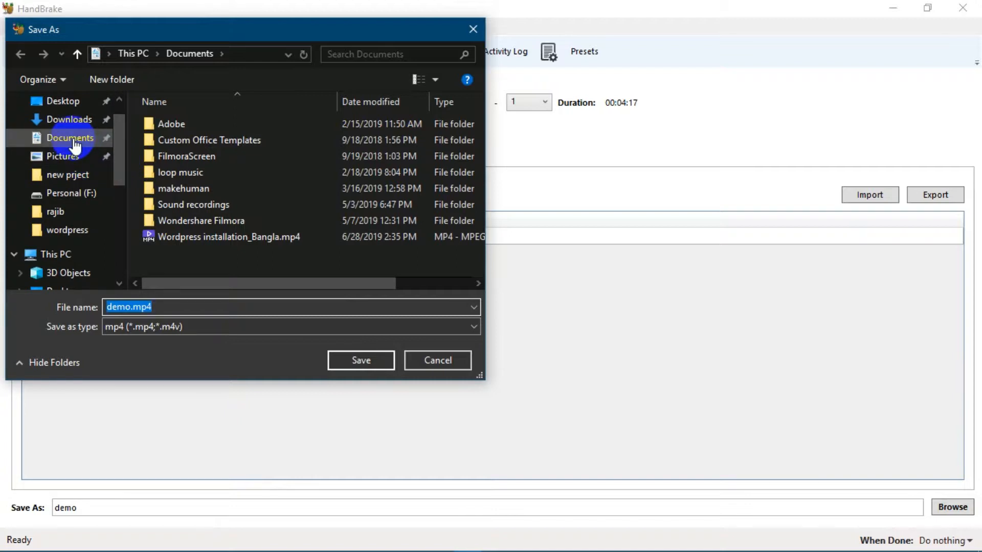
left_click(73, 140)
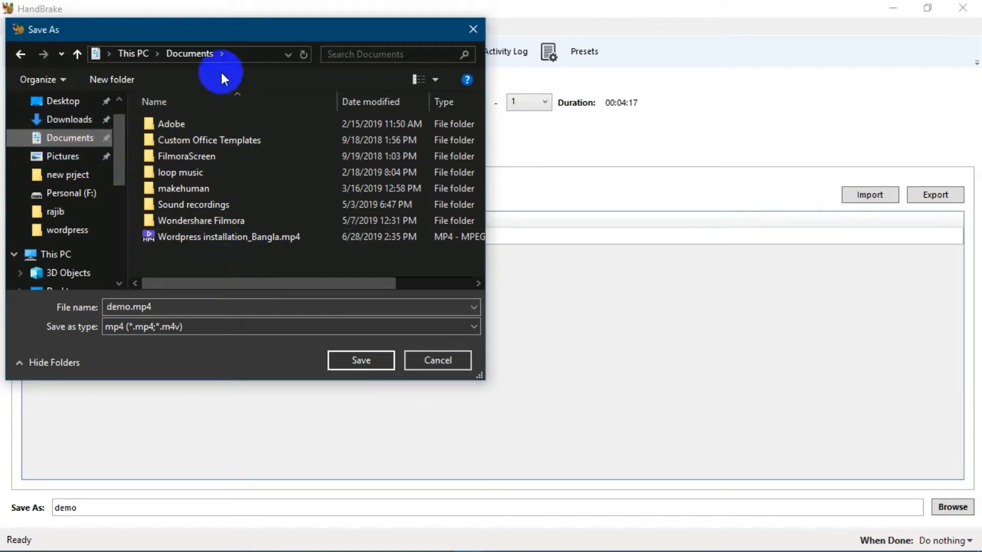
left_click(390, 362)
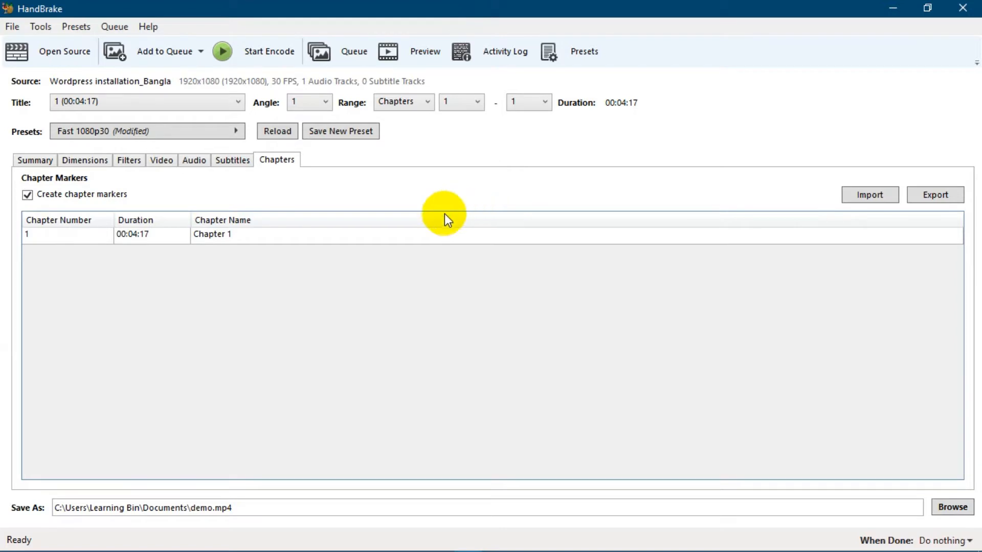
Start the encode and set the action when done to Shutdown
left_click(259, 54)
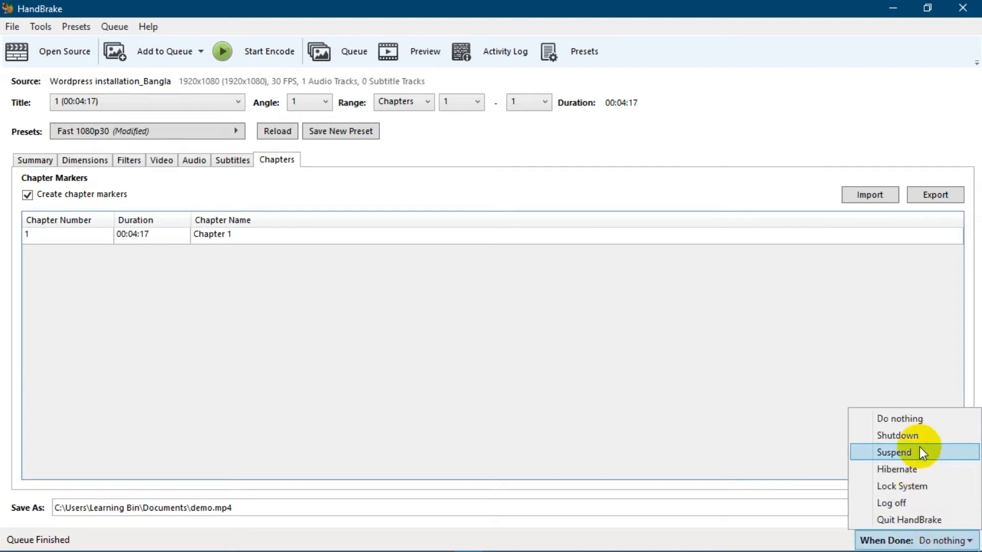
left_click(909, 436)
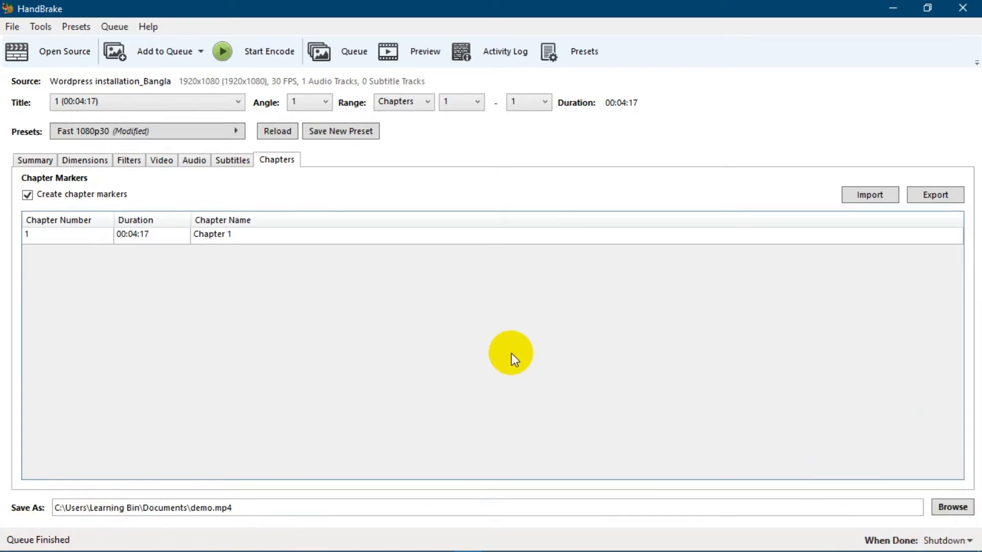
Open the Documents folder in File Explorer and compare the file sizes of the original video and demo.mp4
left_click(893, 8)
left_click(54, 153)
double_click(28, 23)
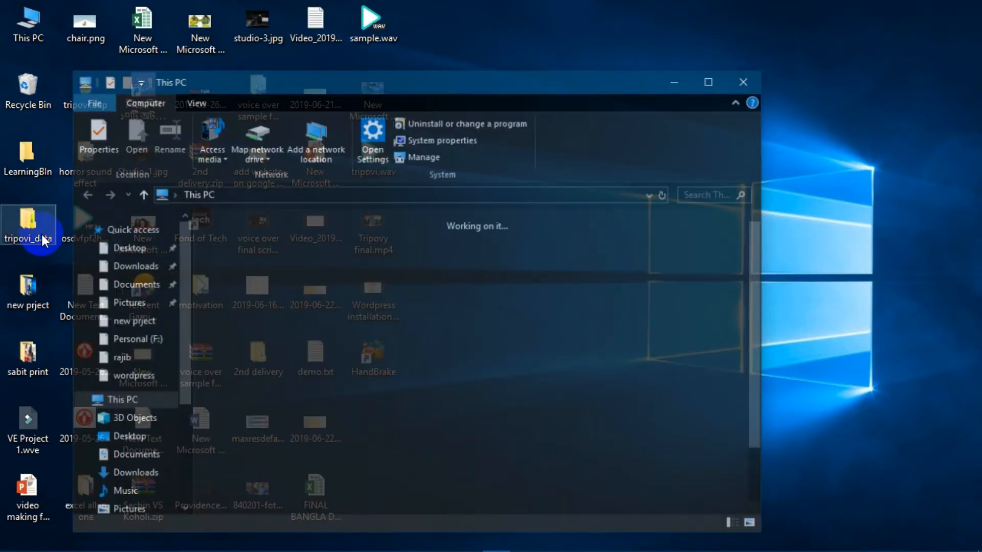
left_click(137, 293)
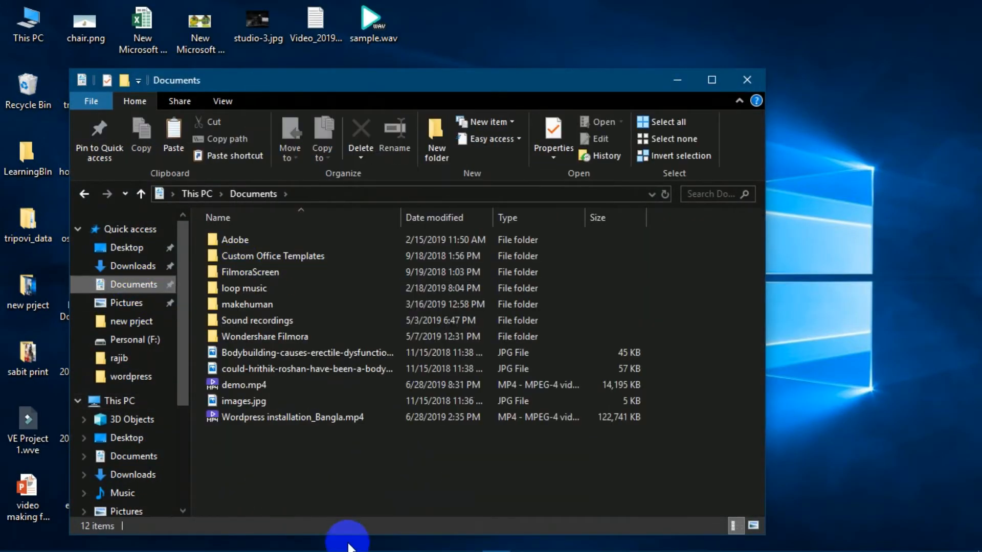
left_click(256, 424)
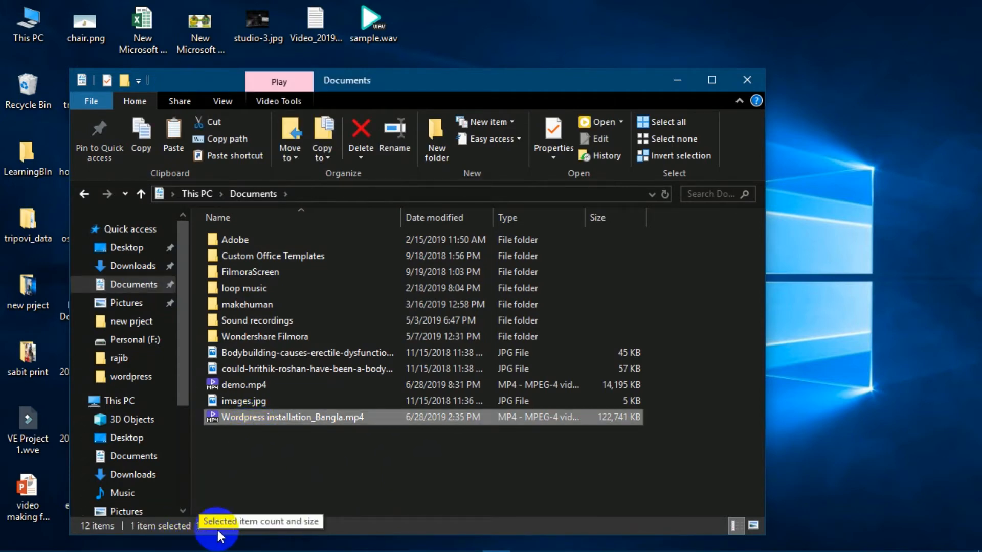
left_click(258, 390)
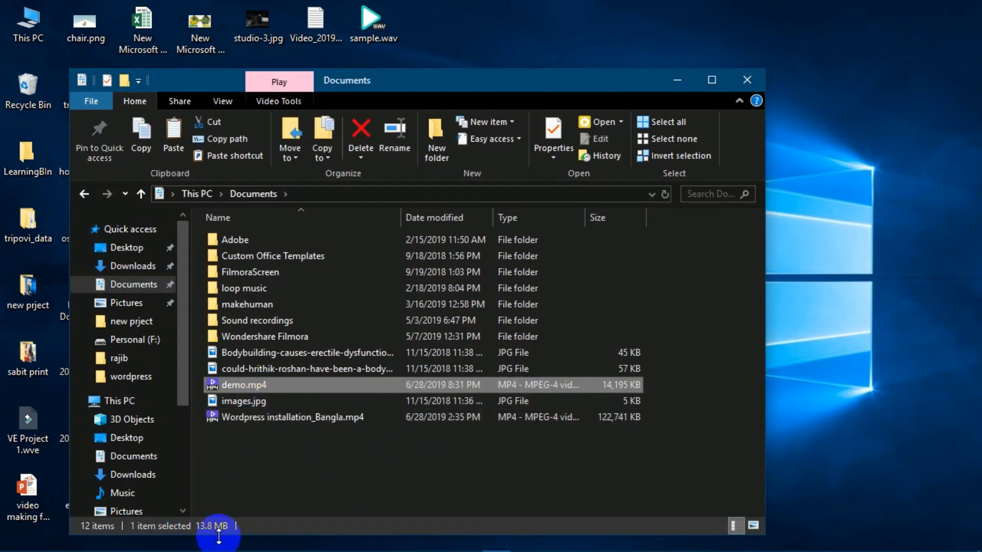
left_click(293, 486)
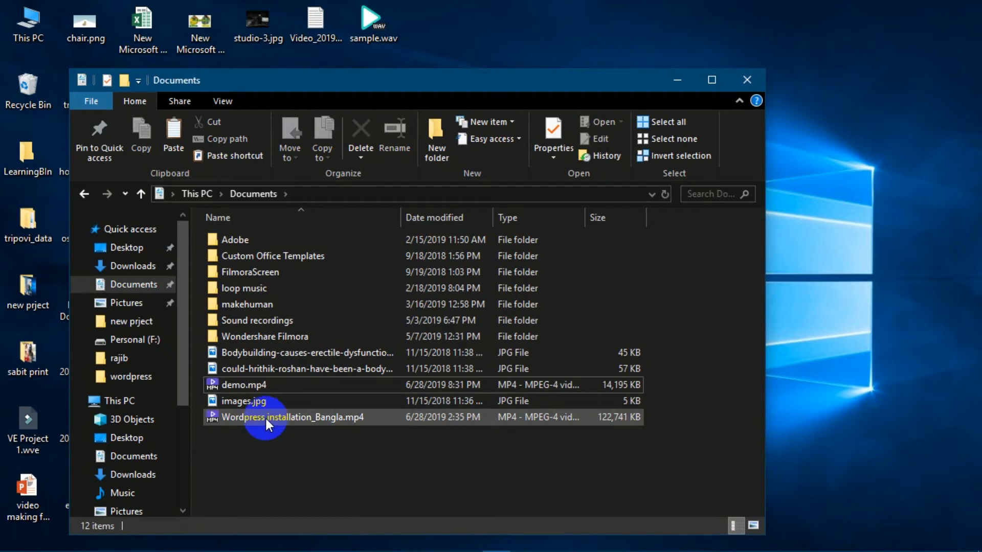
Play the original video and demo.mp4 in turn, then select each again to compare their sizes
mouse_move(265, 416)
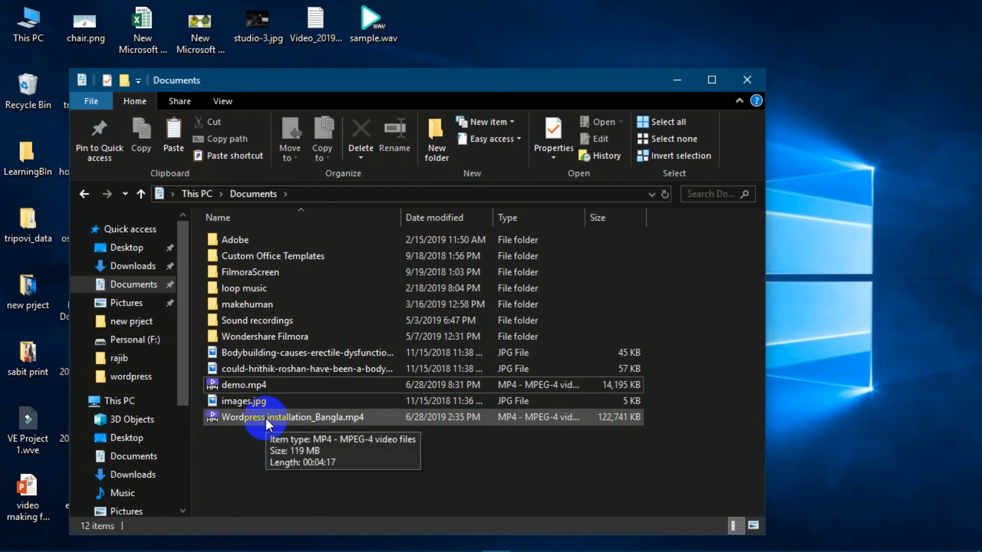
double_click(265, 416)
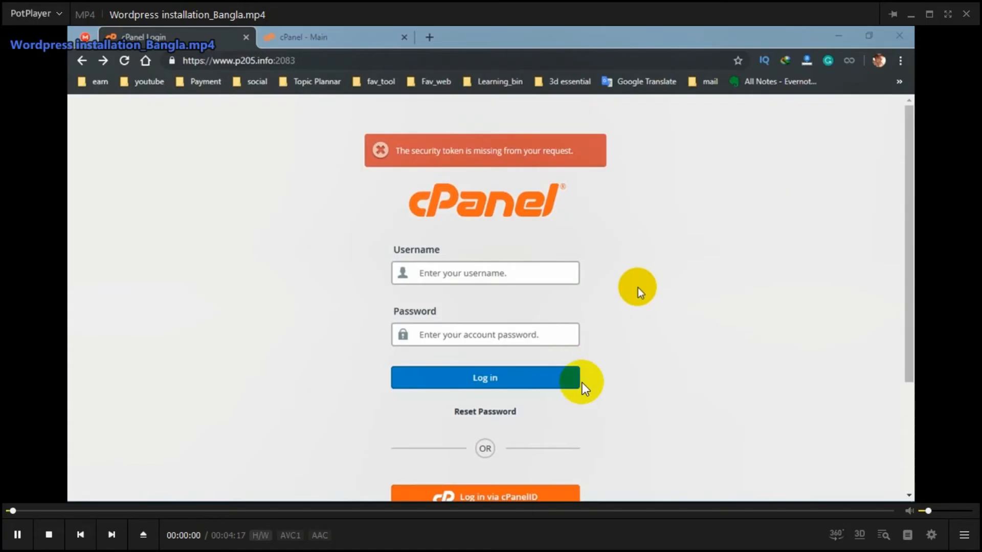
left_click(966, 15)
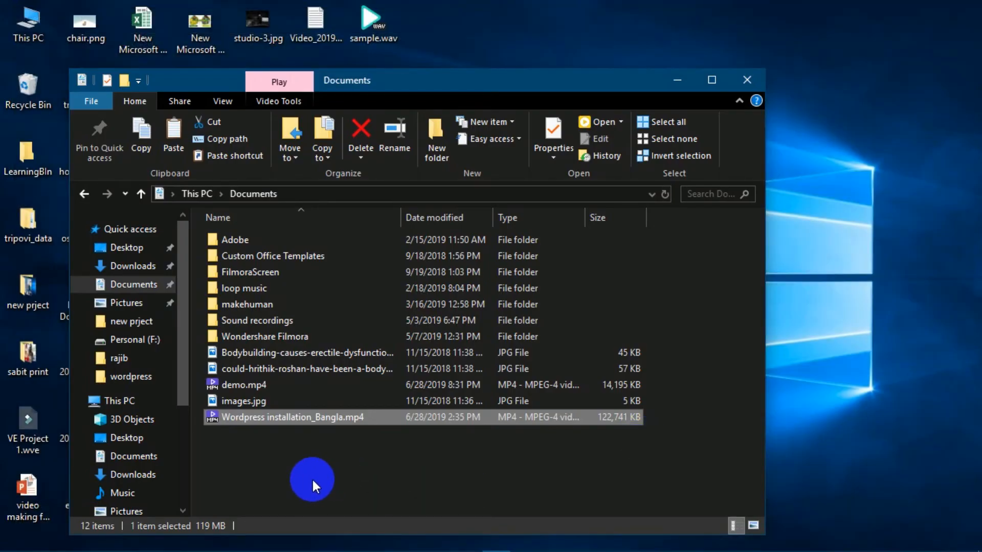
double_click(258, 385)
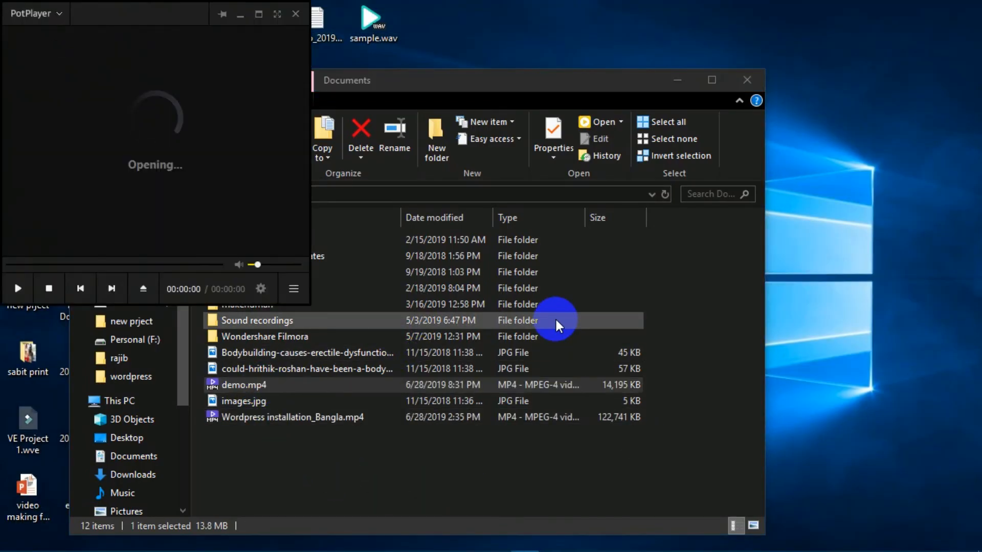
scroll(556, 321, "down", 1)
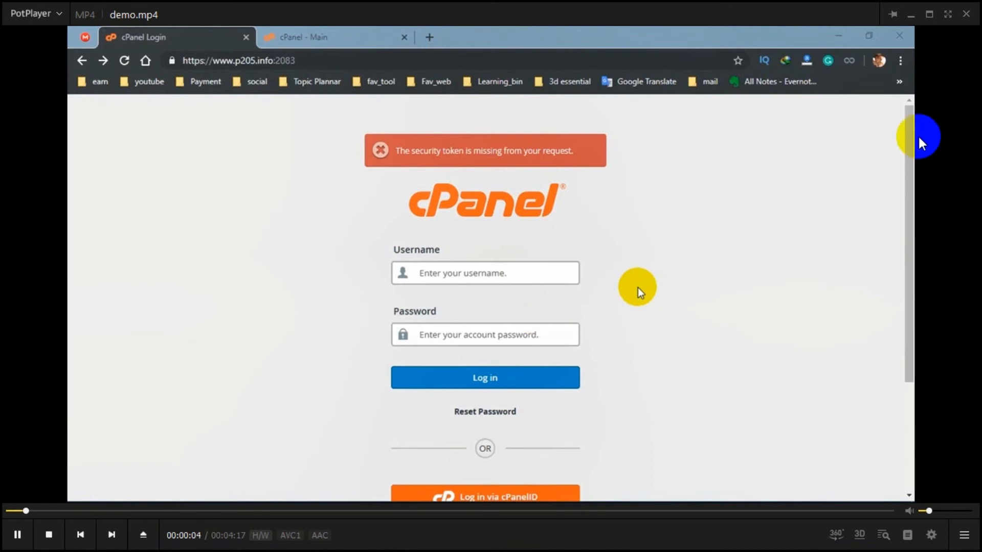
left_click(966, 13)
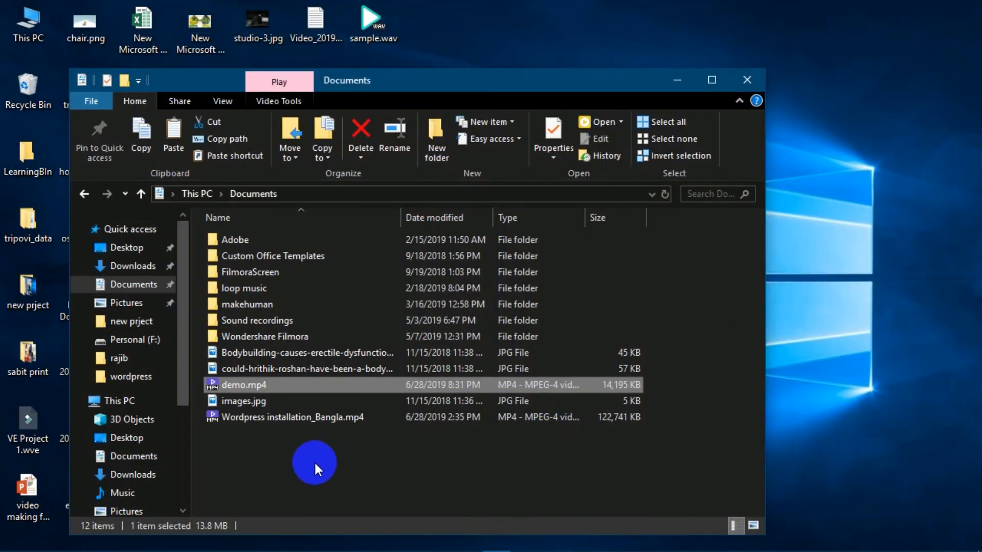
left_click(244, 421)
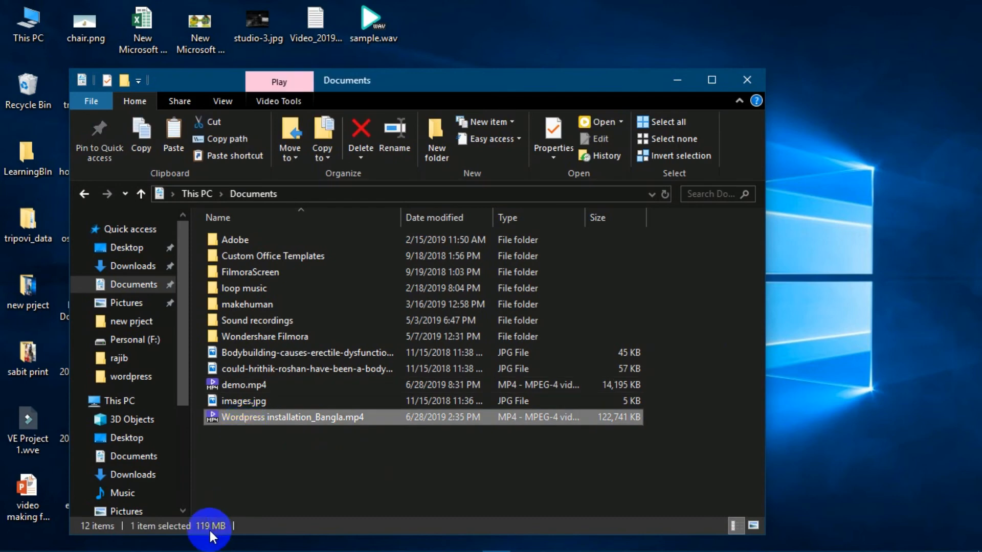
left_click(248, 385)
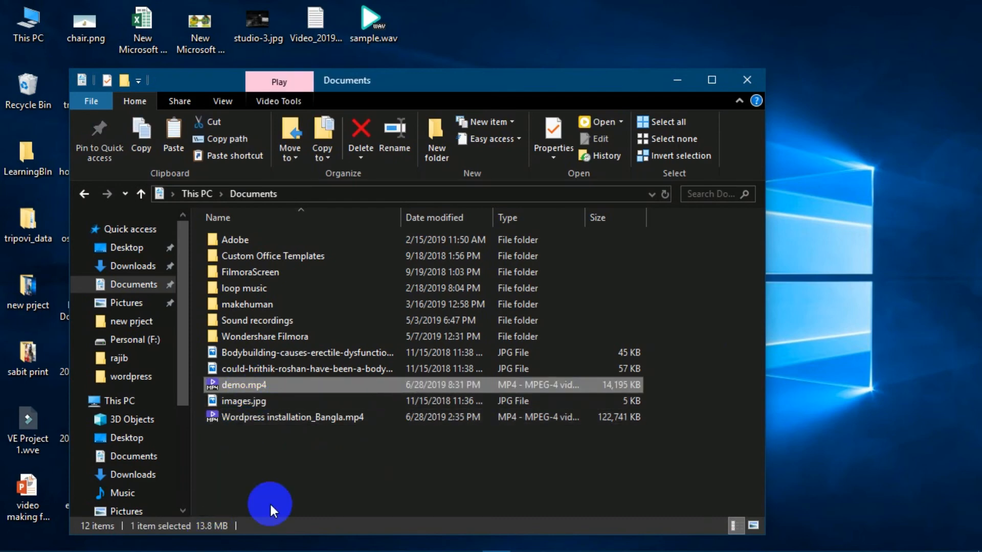